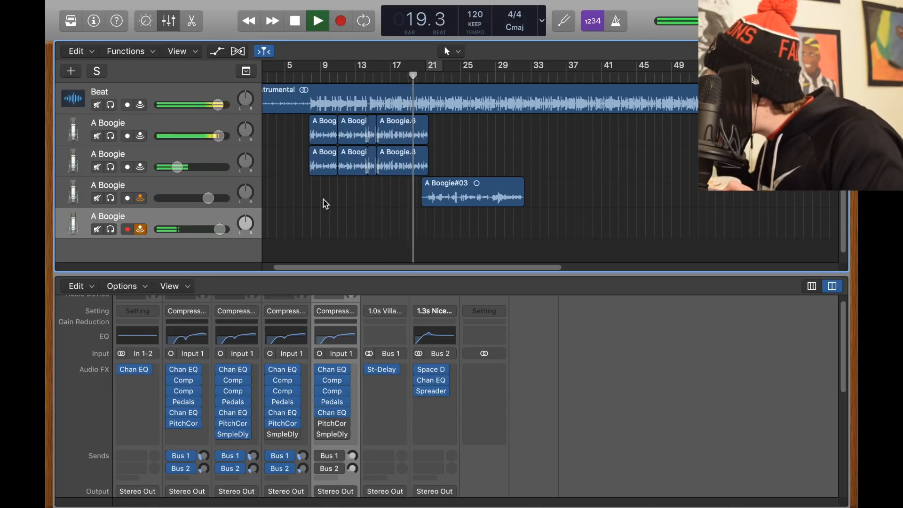
Stop playback, park the playhead at bar 7, and inspect the Space Designer reverb on the Bus 2 channel
key("space")
left_click(301, 75)
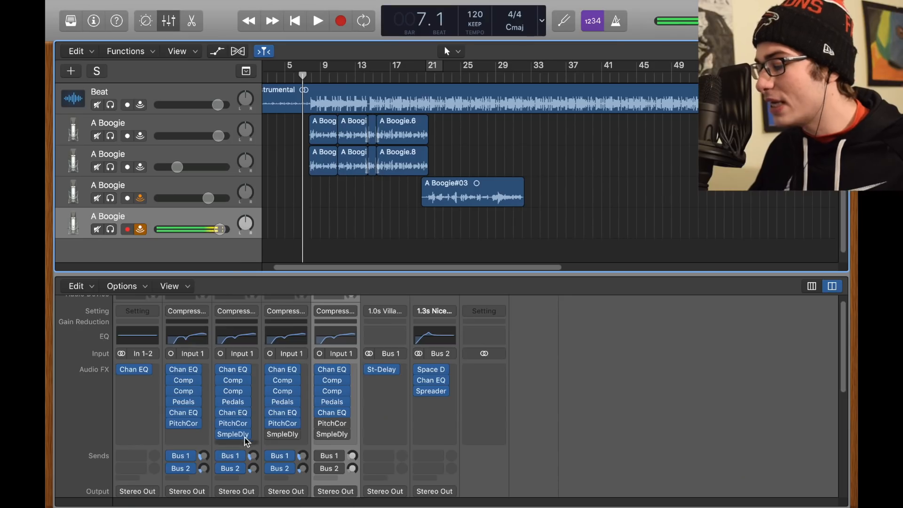
left_click(420, 369)
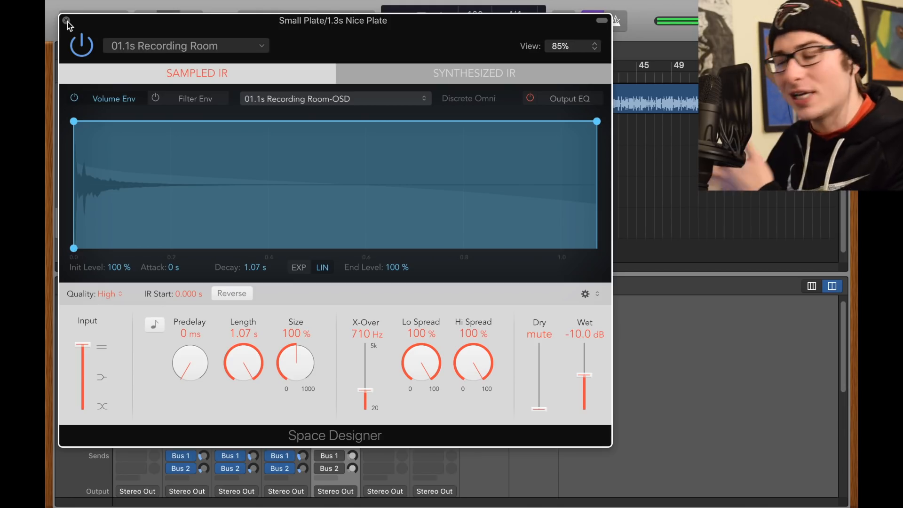
left_click(66, 21)
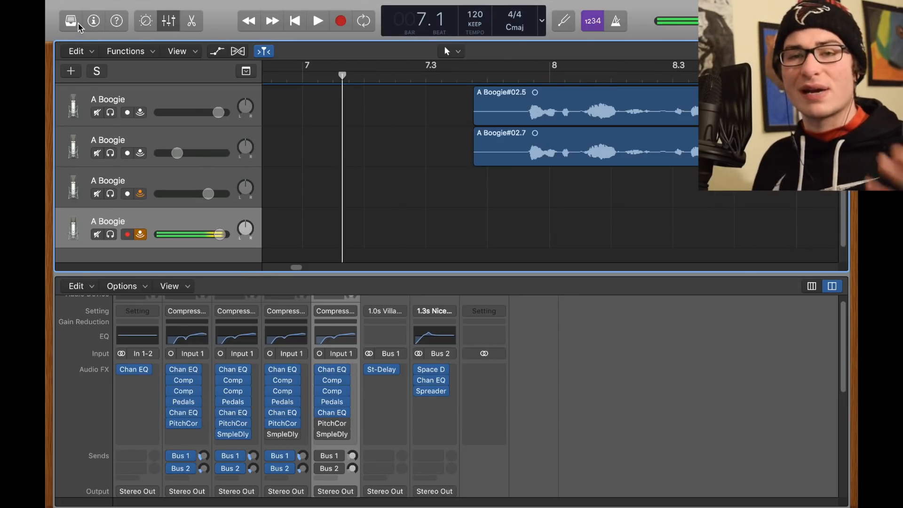
Choose the Compressed Vocal patch from the Library's Voice category for the selected vocal track
left_click(70, 23)
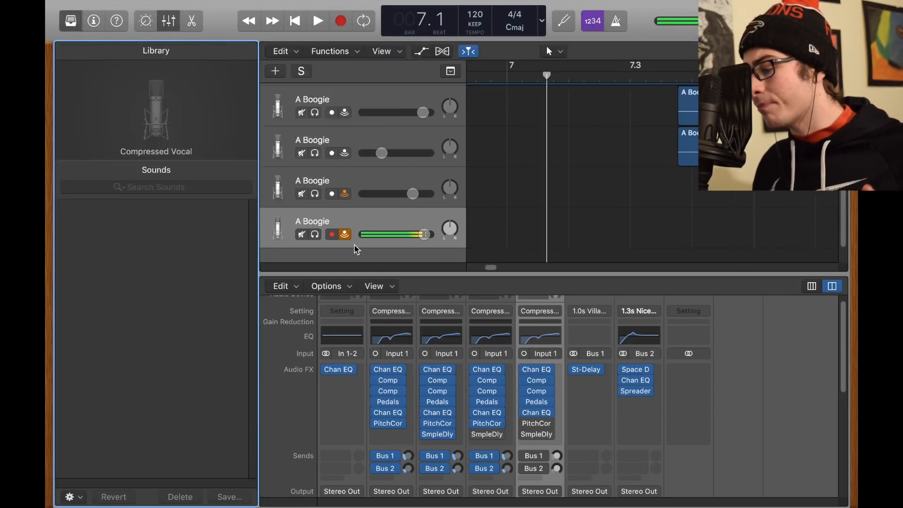
left_click(81, 220)
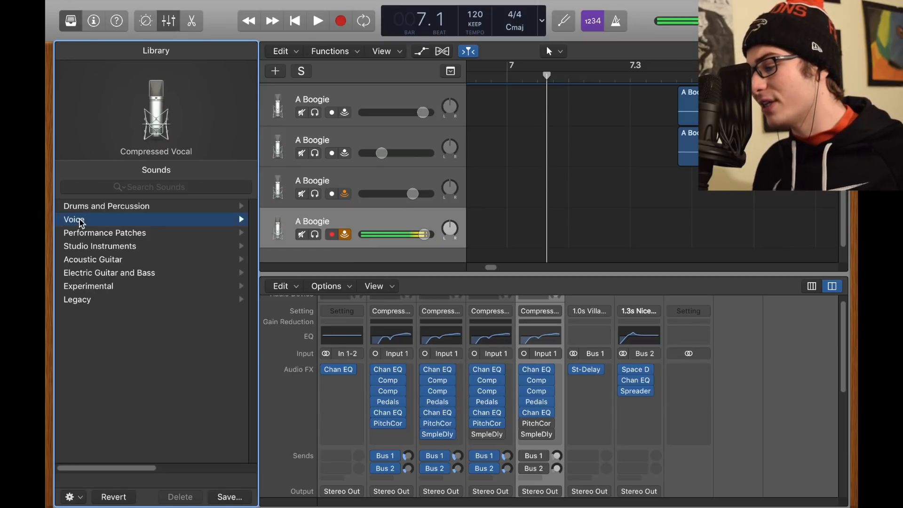
left_click(107, 234)
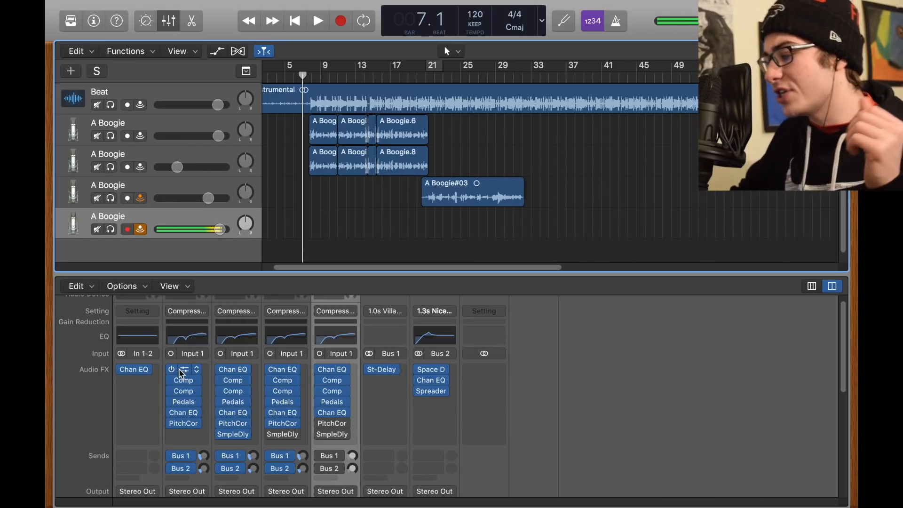
Inspect the first Channel EQ and the Pedalboard's first Squash Compressor level on the first vocal channel
left_click(182, 372)
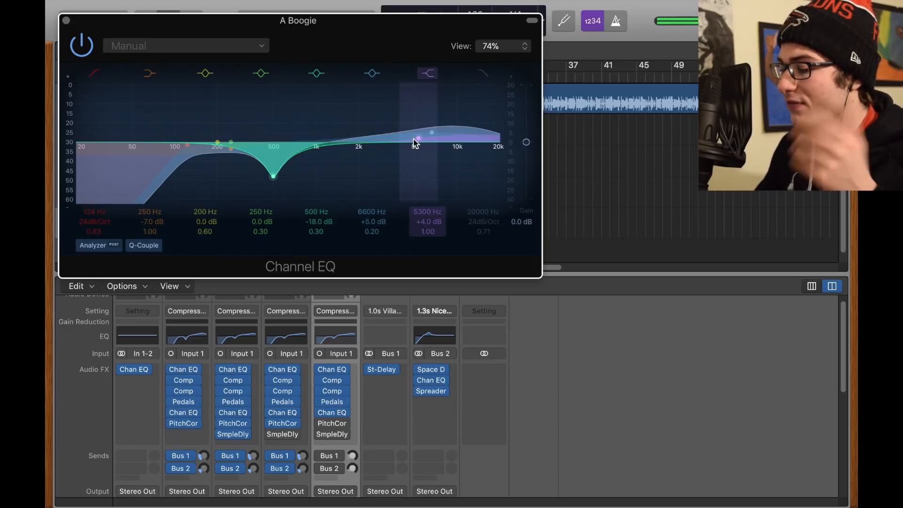
left_click(65, 20)
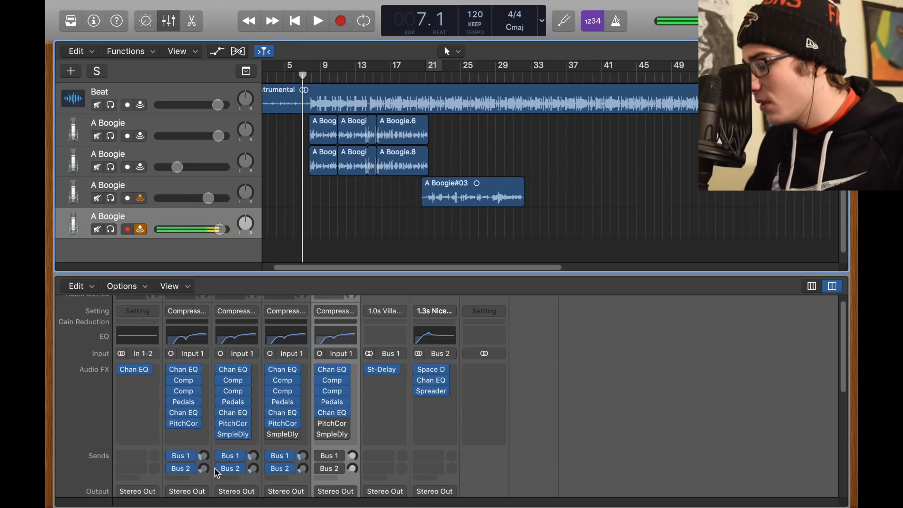
key("z")
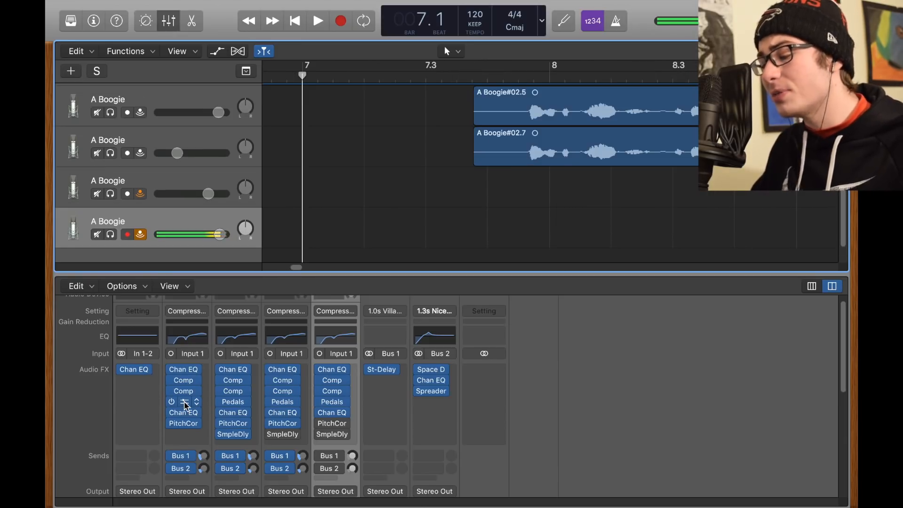
left_click(184, 402)
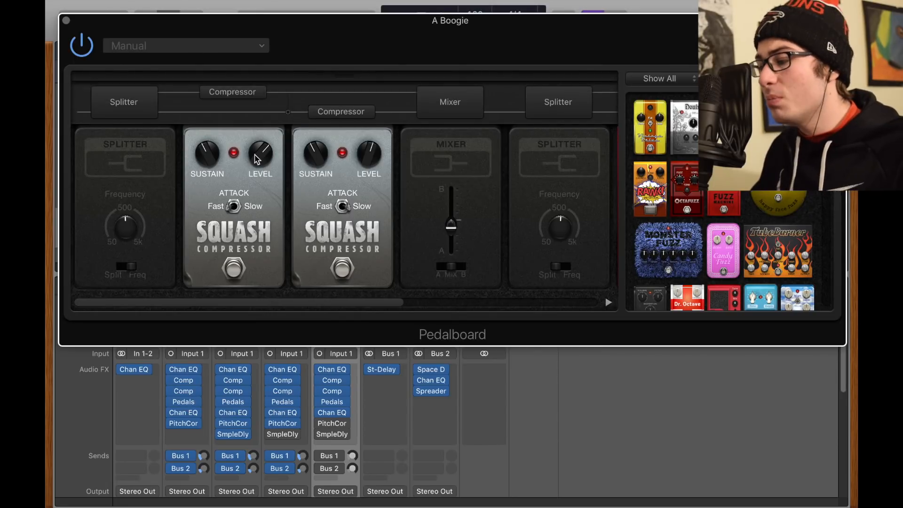
mouse_move(263, 155)
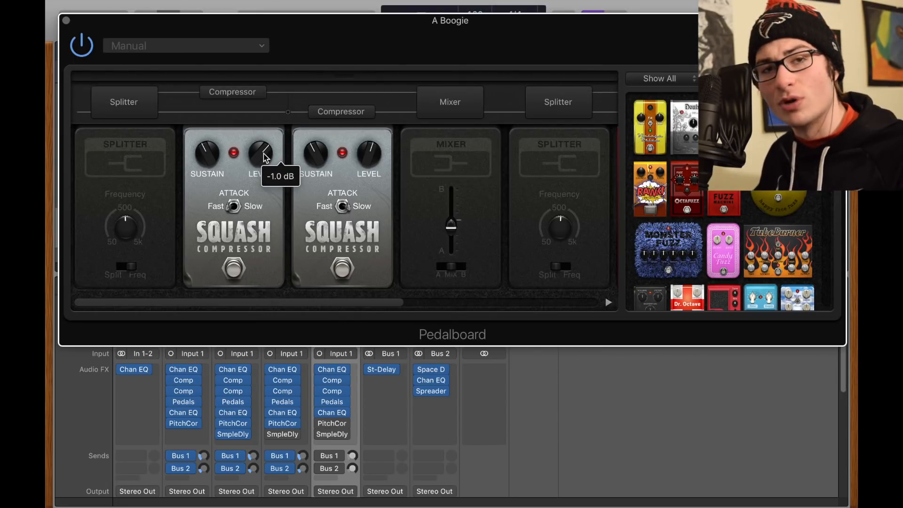
left_click(67, 20)
Inspect the second Channel EQ and the Pitch Correction settings on the first vocal channel
left_click(184, 412)
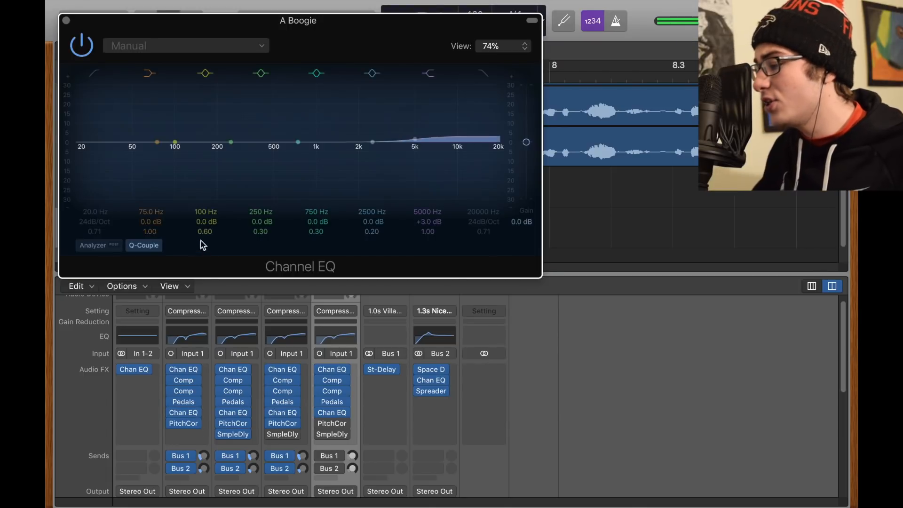
left_click(65, 21)
left_click(184, 423)
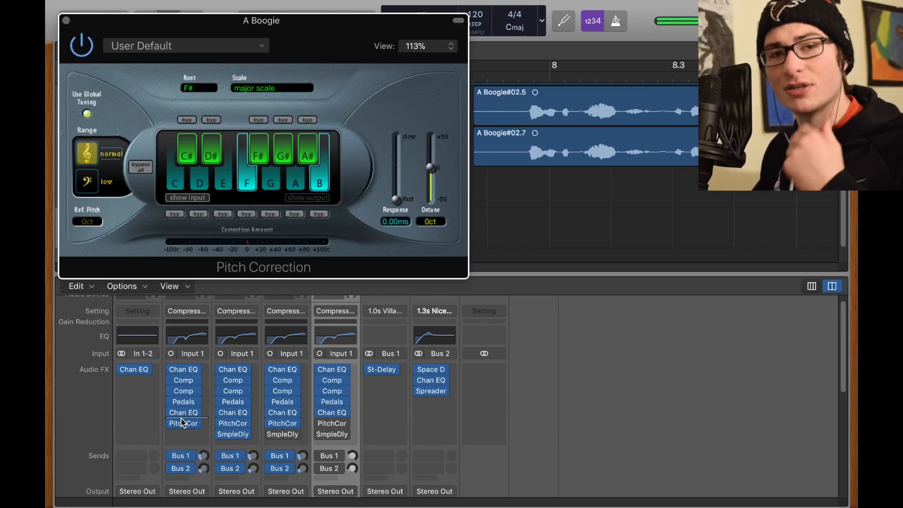
key("super+w")
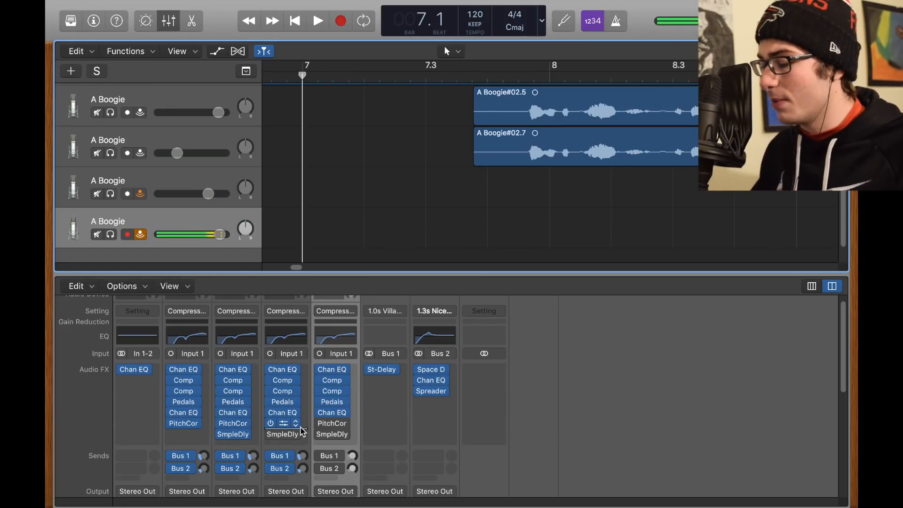
Examine the Stereo Delay's timing, feedback, cut and output mix settings on the Bus 1 channel
left_click(381, 370)
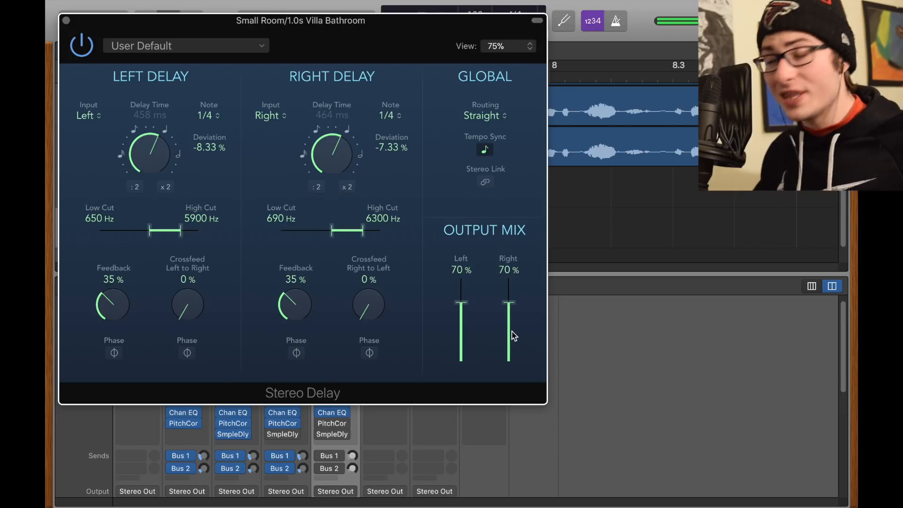
left_click(67, 21)
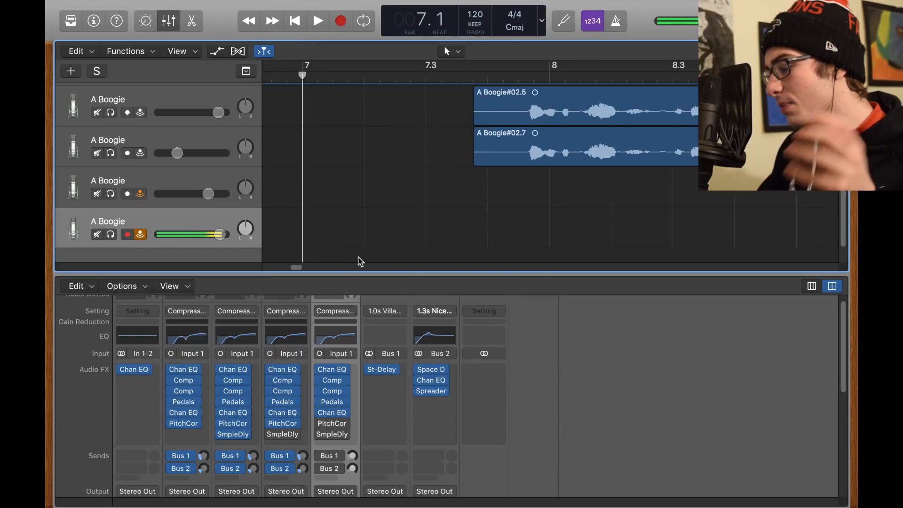
Load the 01.1s Recording Room preset from HD Surround Rooms into Space Designer on the Bus 2 channel
left_click(442, 369)
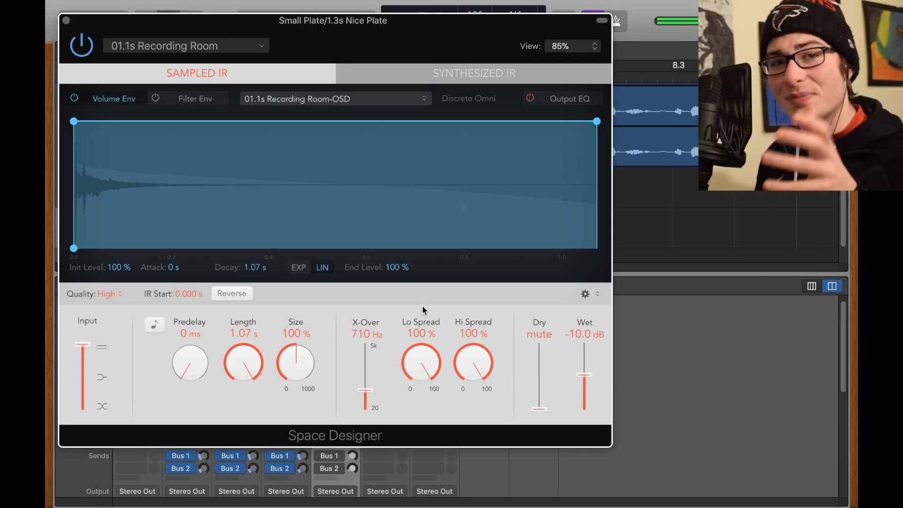
left_click(254, 48)
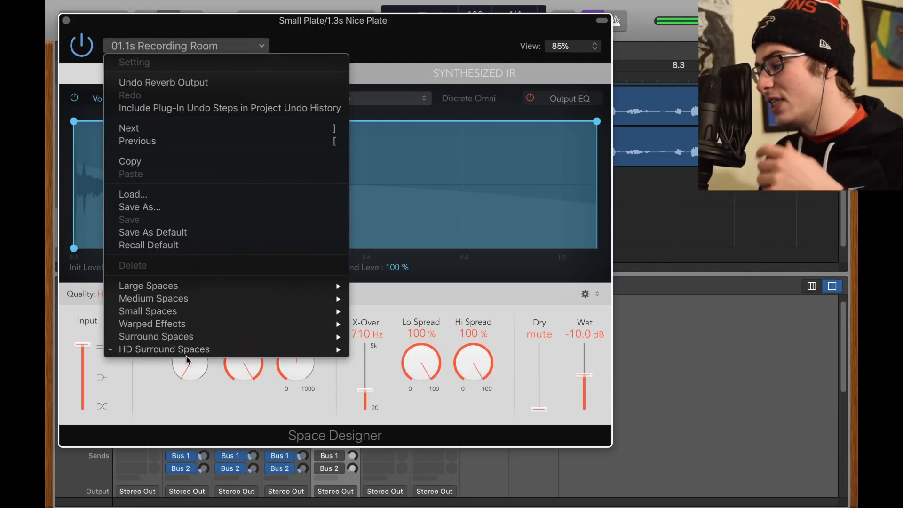
mouse_move(190, 354)
mouse_move(422, 353)
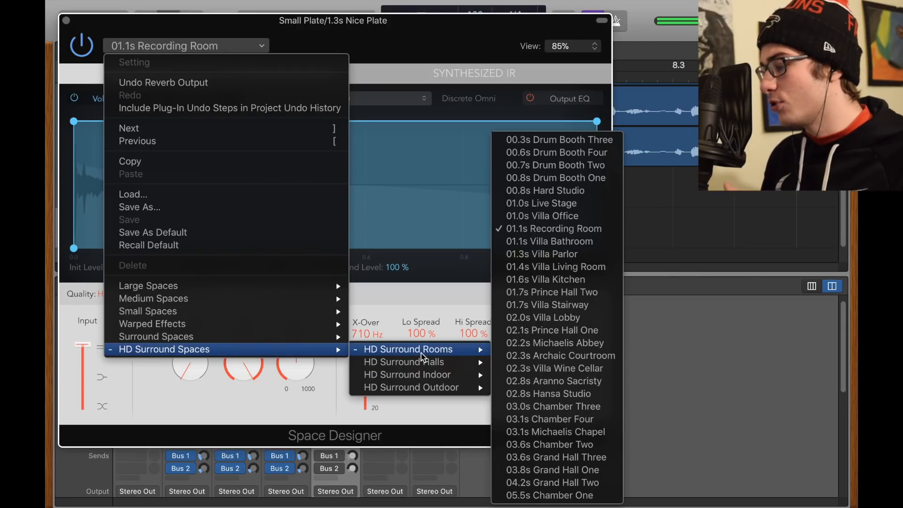
left_click(573, 231)
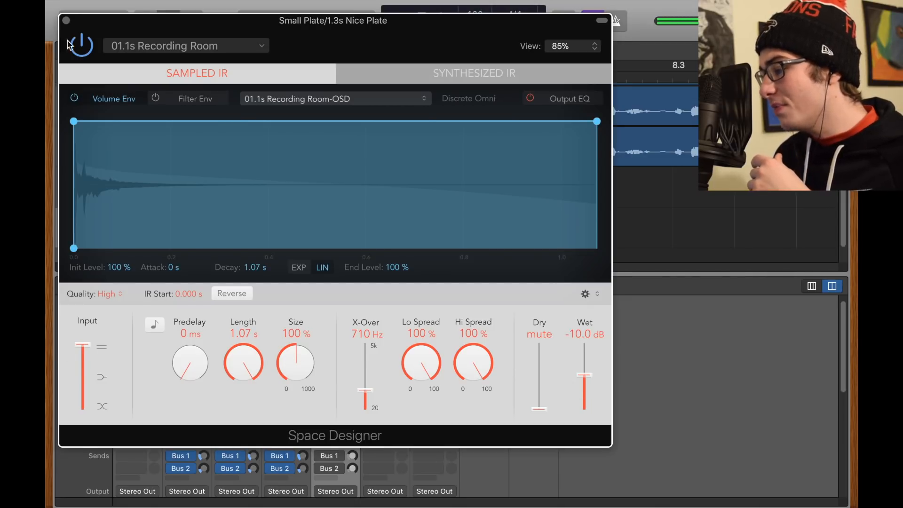
left_click(66, 20)
Examine the Channel EQ curve that follows the reverb on the Bus 2 channel
left_click(436, 385)
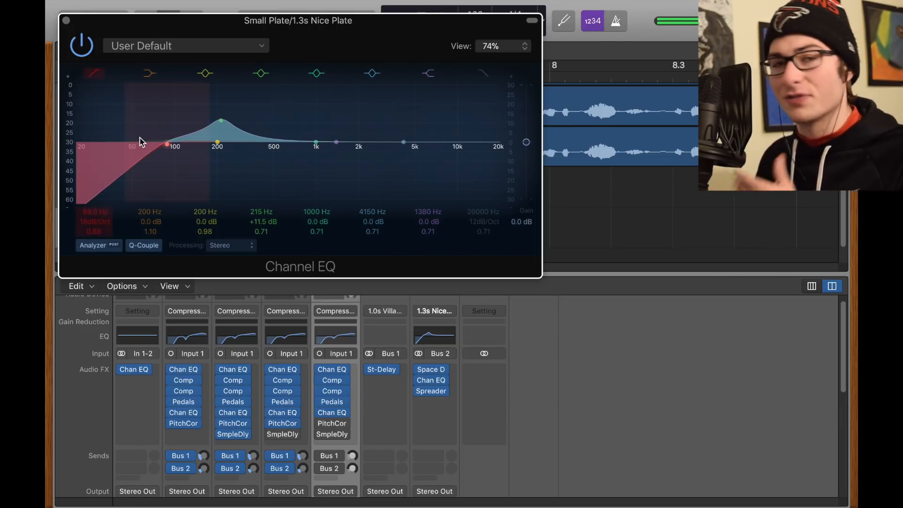
left_click(432, 379)
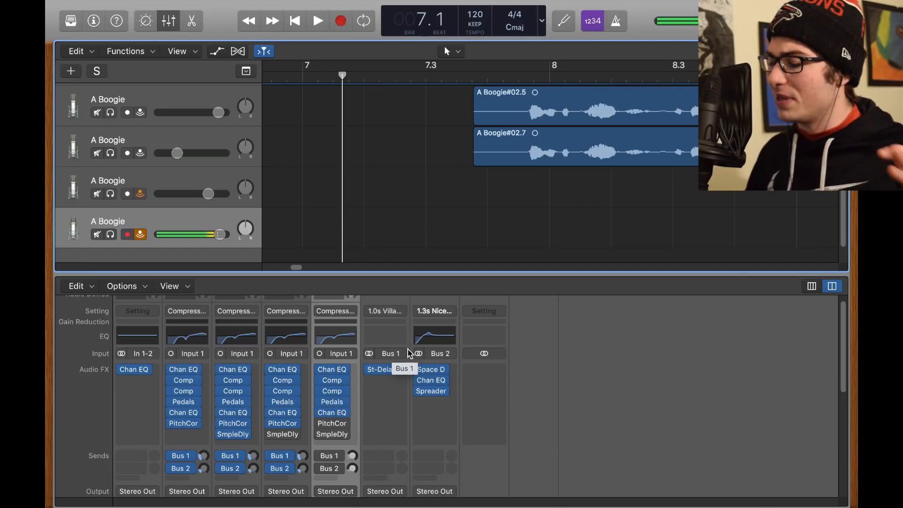
Load the Spreader modulation effect in the third Audio FX slot of the Bus 2 channel and look through its presets
left_click(443, 391)
mouse_move(454, 429)
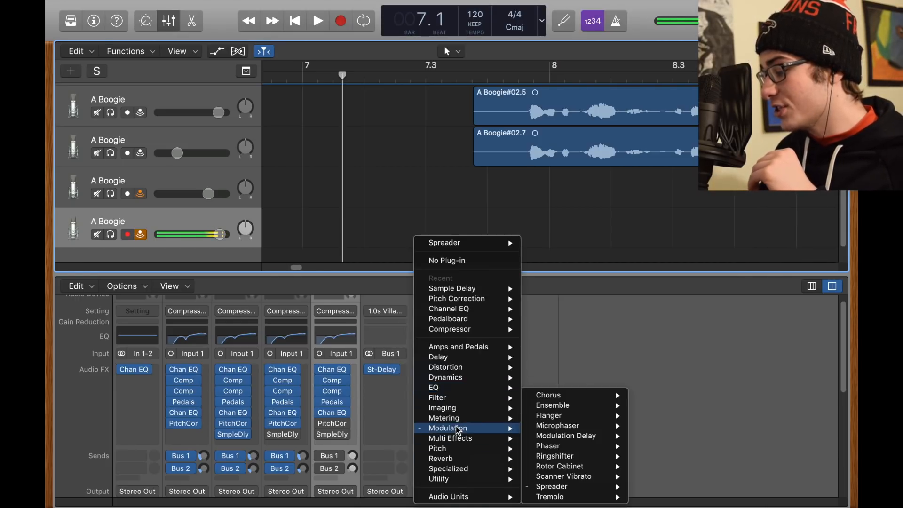
mouse_move(596, 487)
left_click(651, 484)
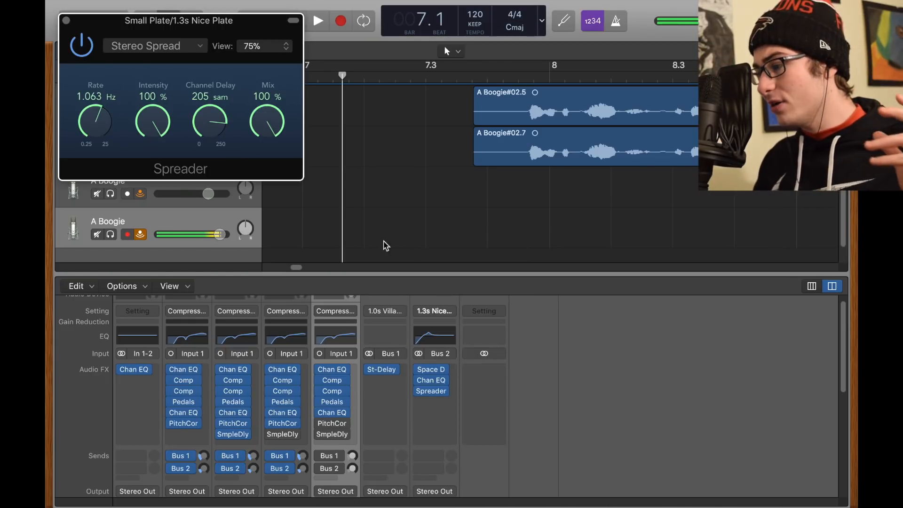
left_click(133, 44)
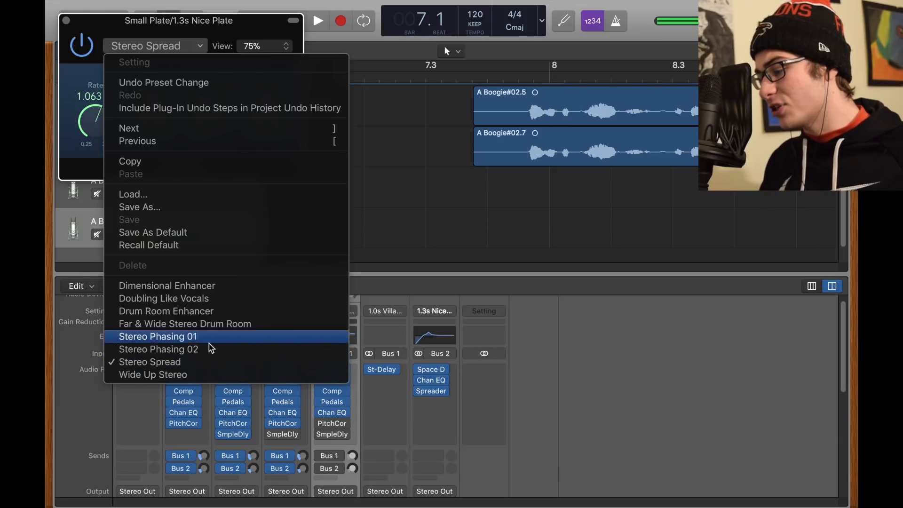
left_click(65, 21)
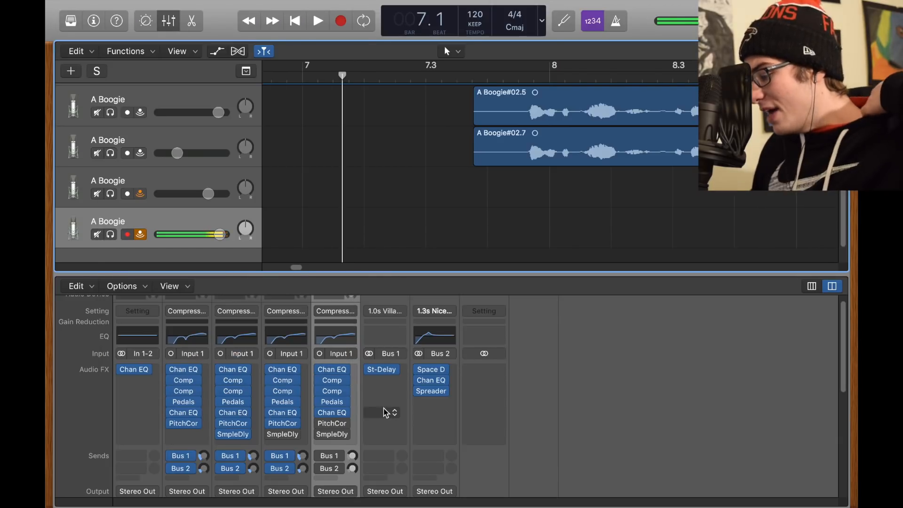
Close the Library and hide the mixer so that the track area fills the window
left_click(204, 456)
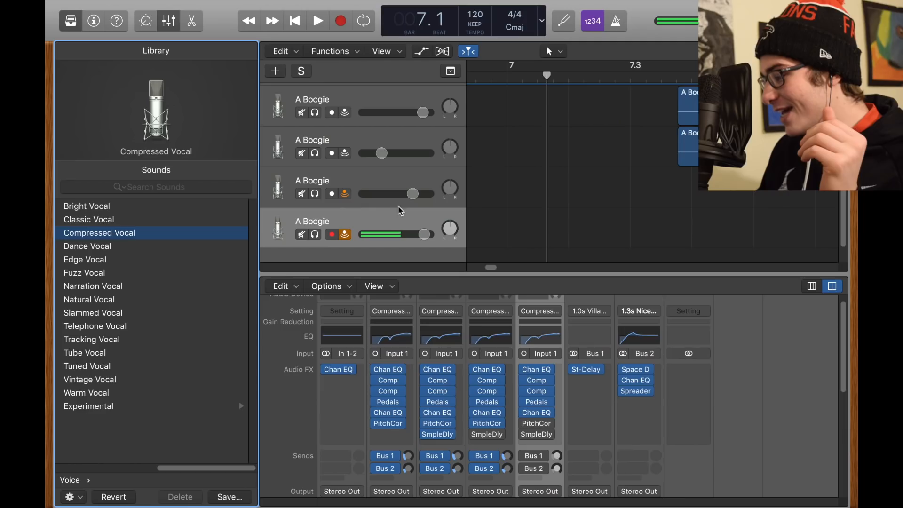
left_click_drag(398, 194, 413, 193)
left_click(73, 21)
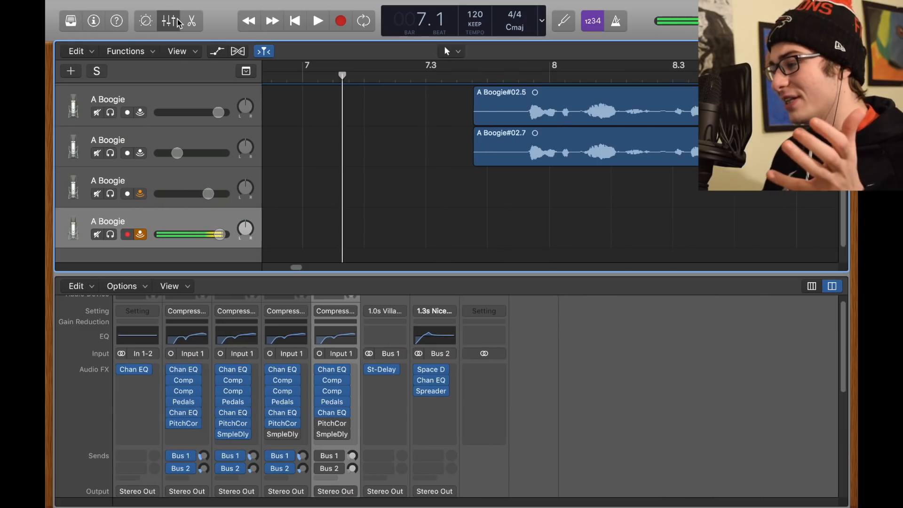
left_click(169, 21)
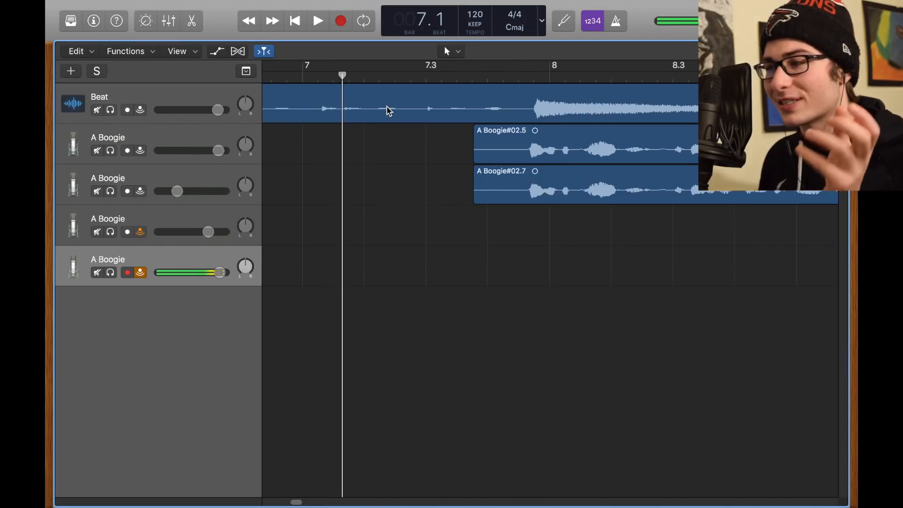